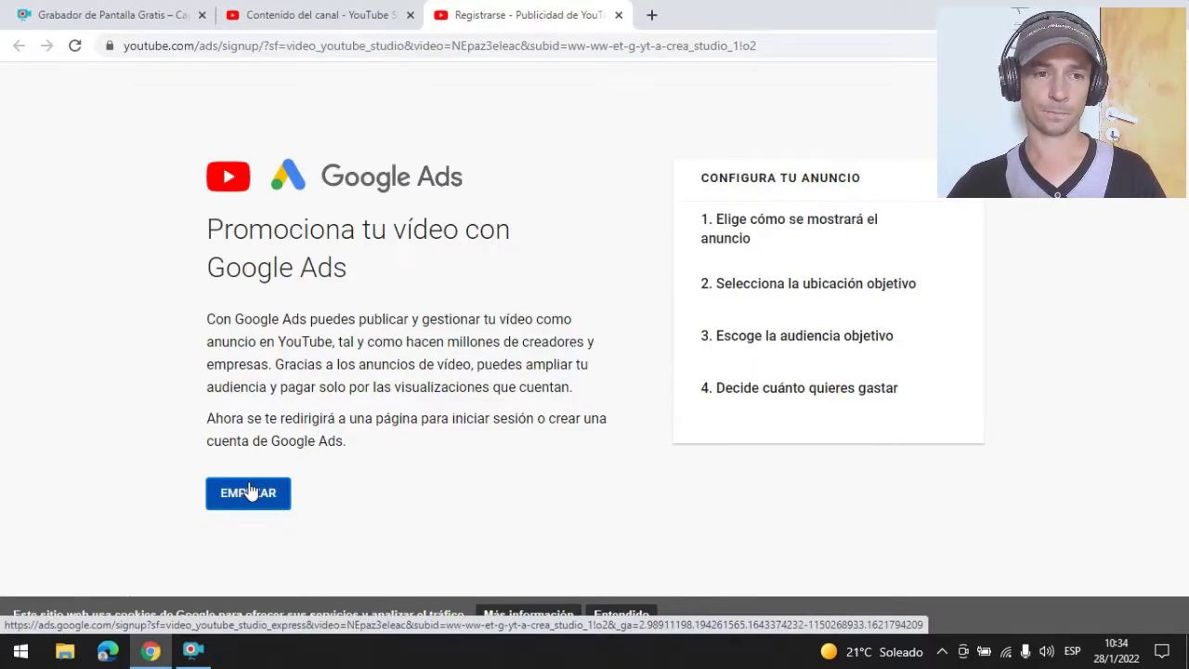
Start the Google Ads setup for the video and preview the ad in the Ordenador and Móvil formats.
left_click(246, 492)
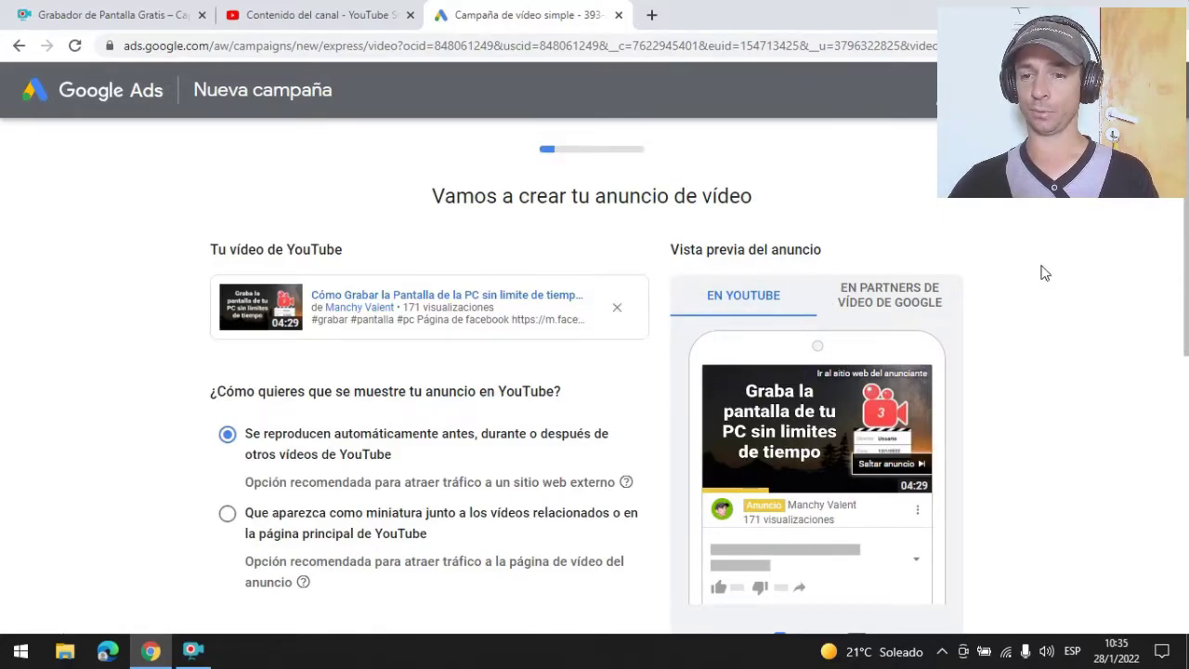
scroll(1046, 272, "down", 1)
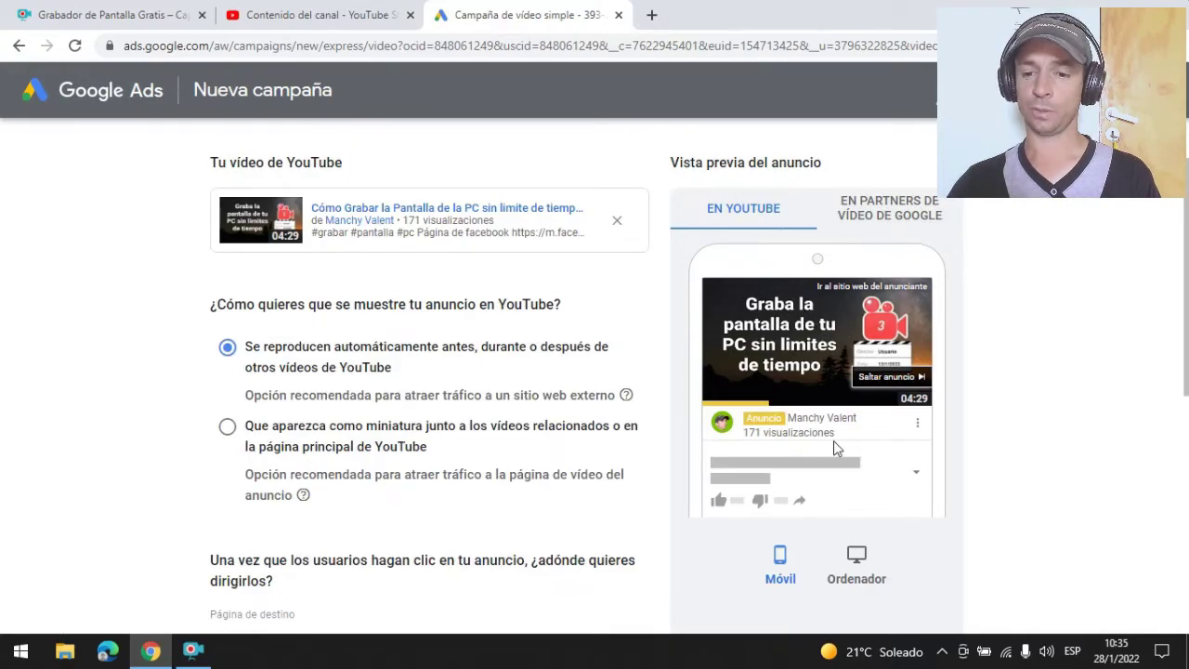
left_click(857, 571)
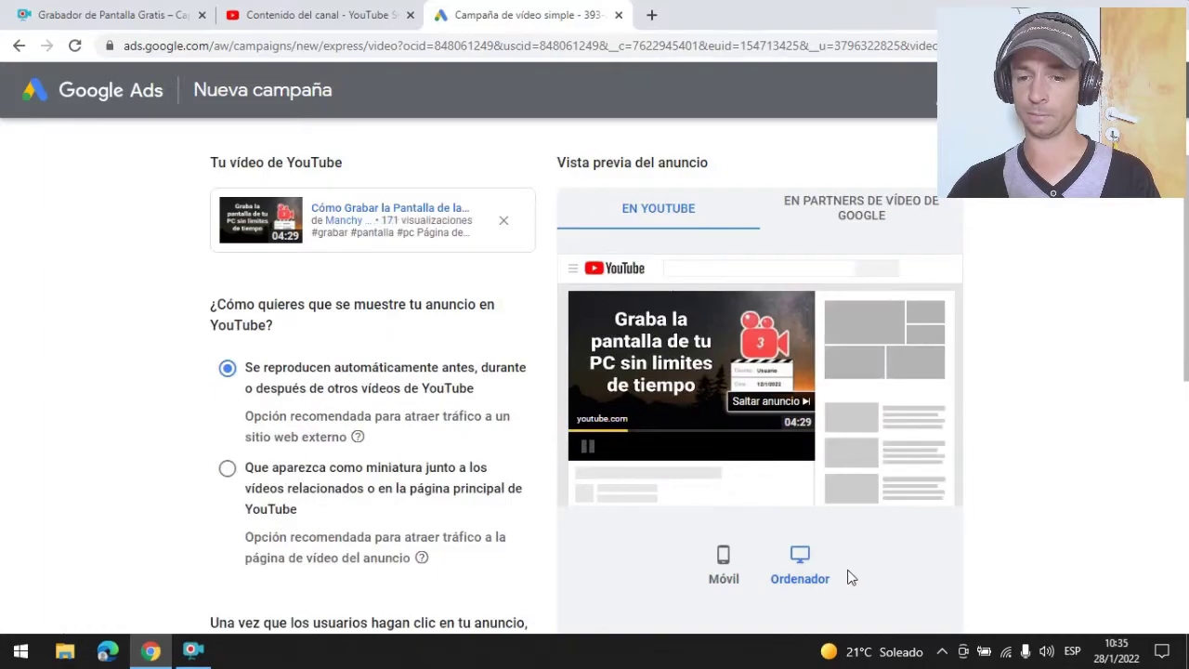
left_click(726, 565)
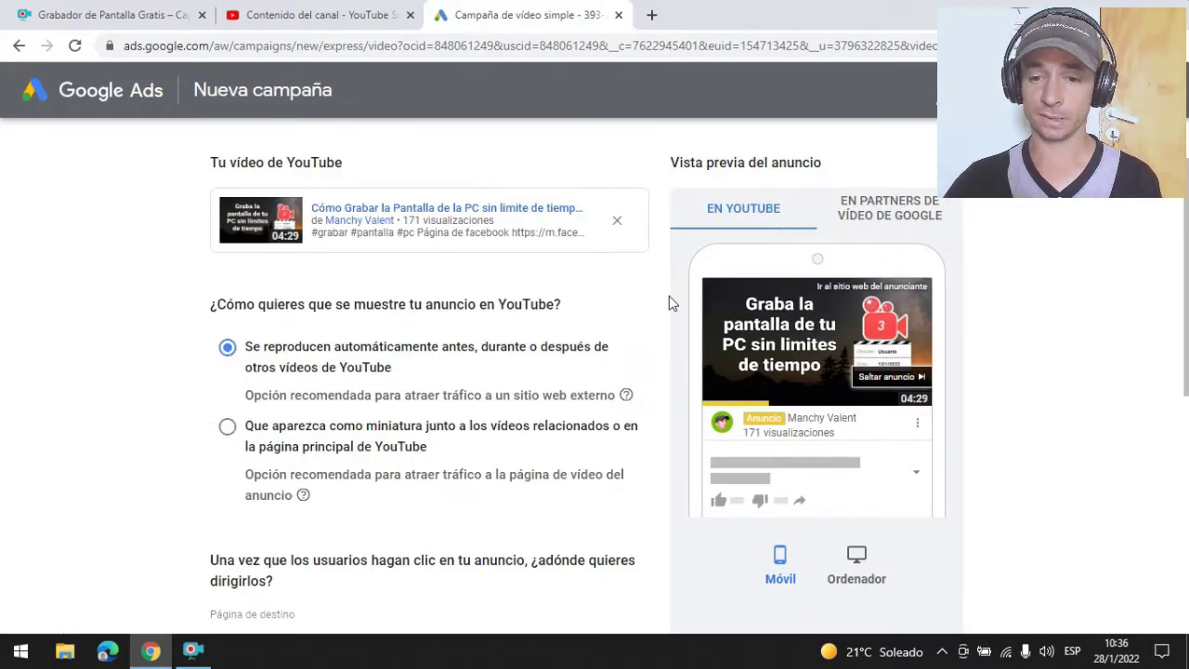
Review the ad format, landing page and network settings, accept them as set, and continue to locations and languages.
scroll(673, 304, "down", 1)
scroll(673, 307, "down", 1)
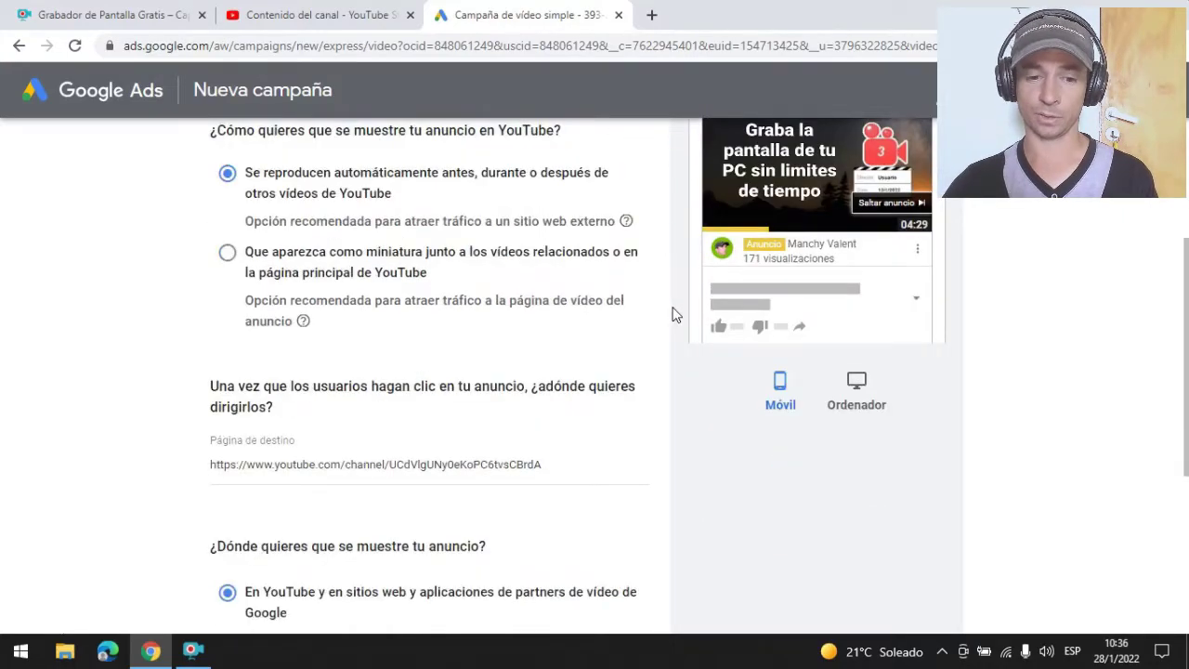
scroll(675, 318, "down", 1)
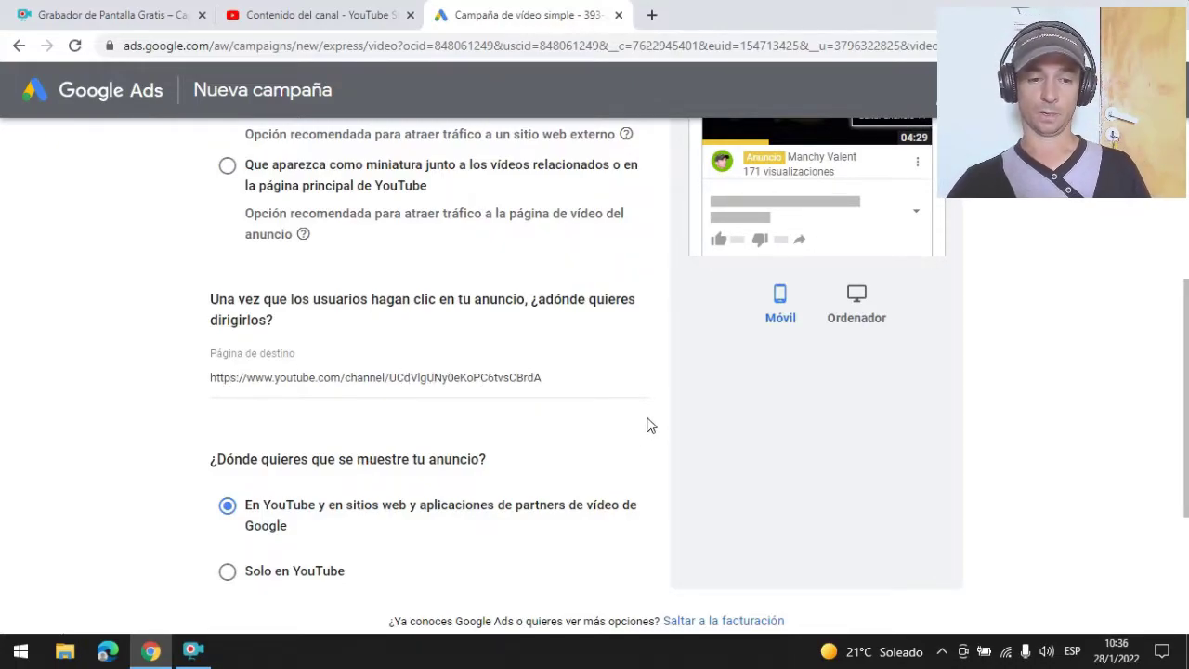
scroll(604, 441, "down", 1)
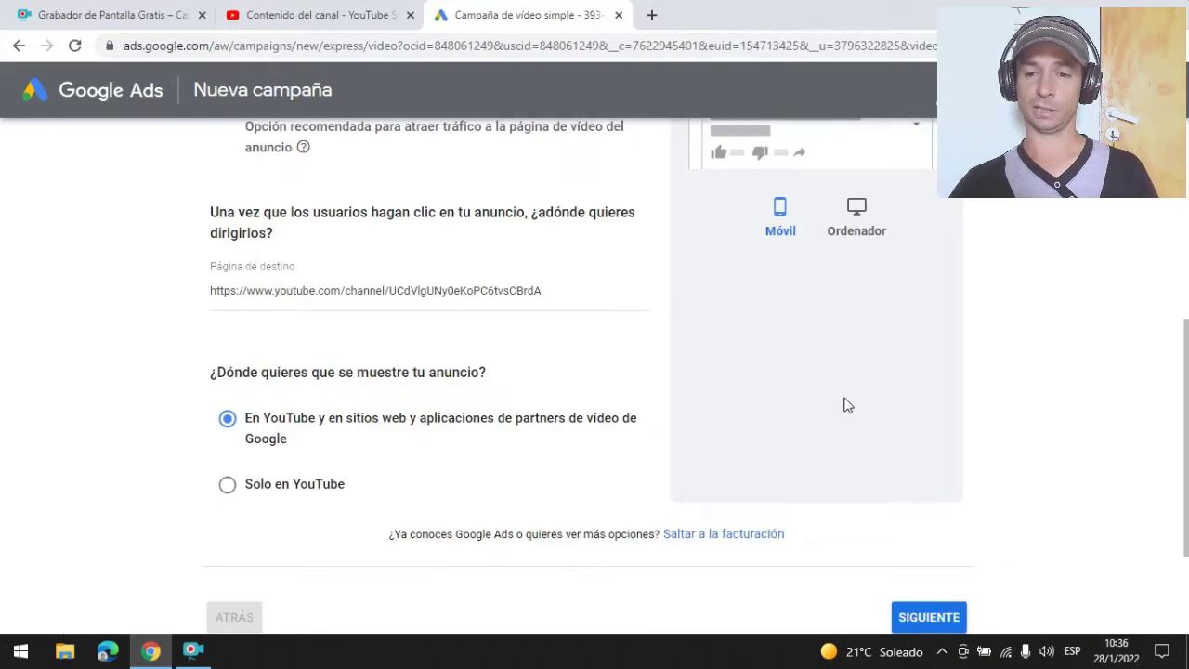
scroll(849, 399, "down", 1)
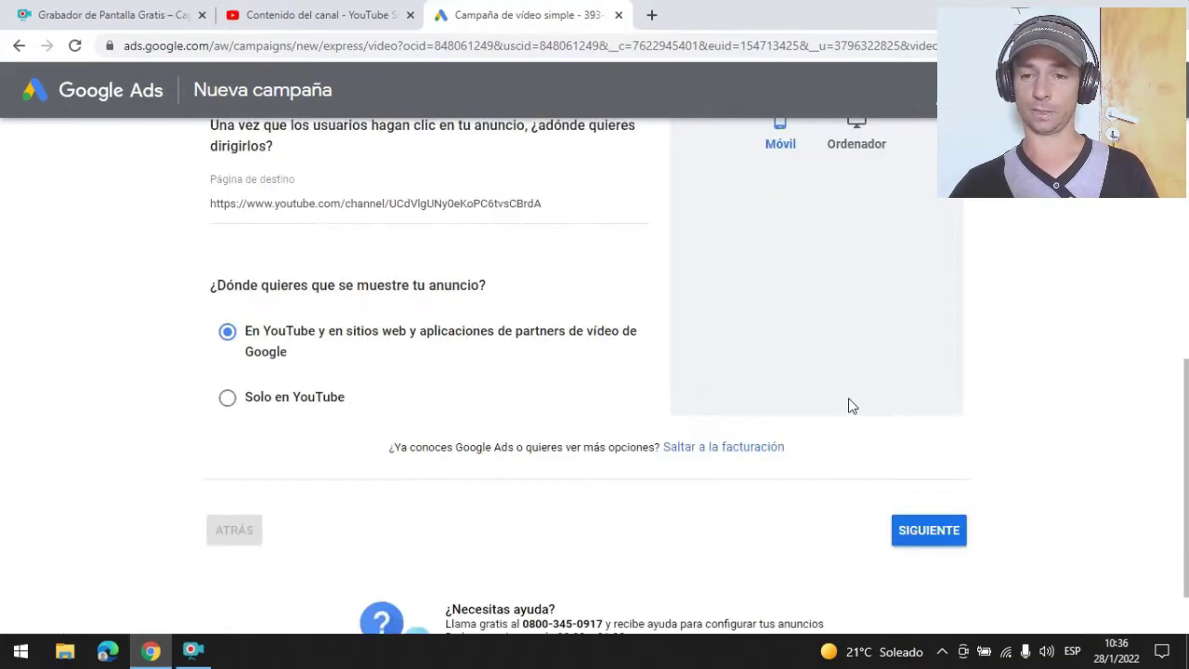
left_click(924, 530)
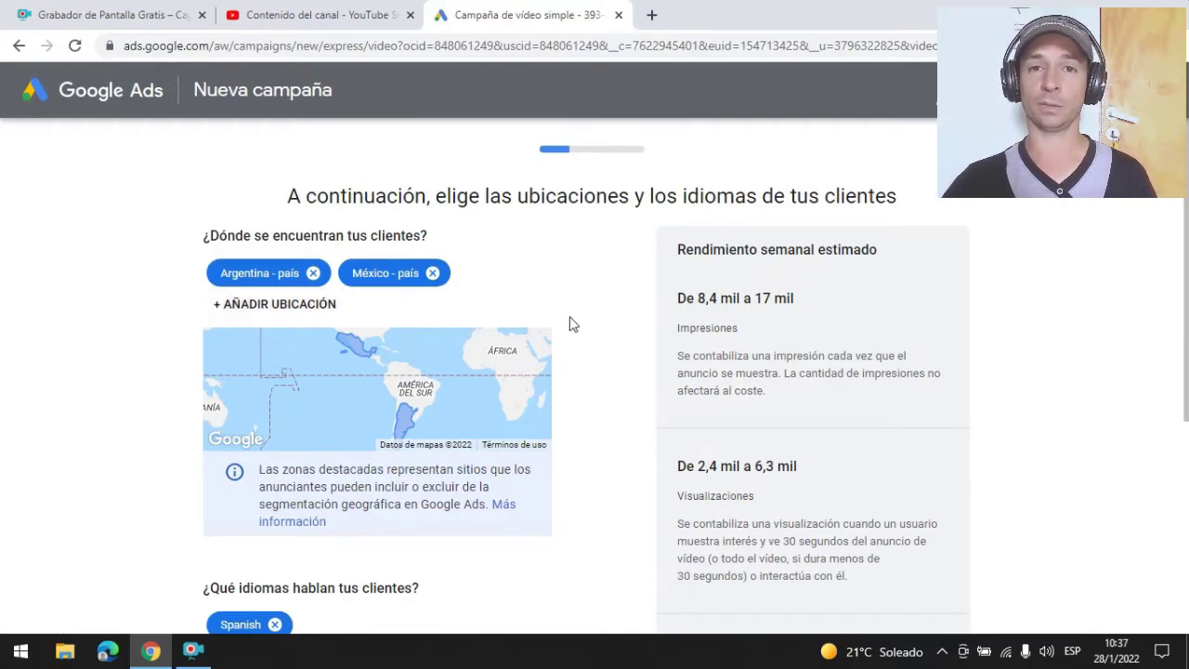
Keep Argentina and México as locations and Spanish as the language, and continue to the demographics.
scroll(598, 312, "down", 1)
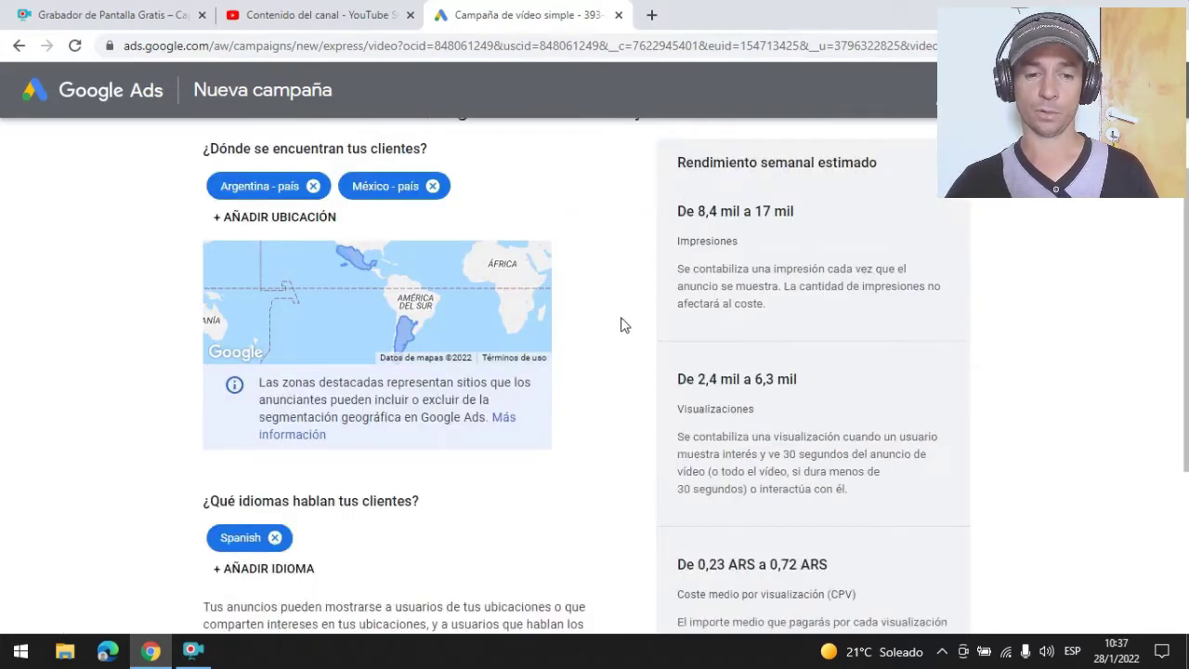
scroll(621, 325, "down", 1)
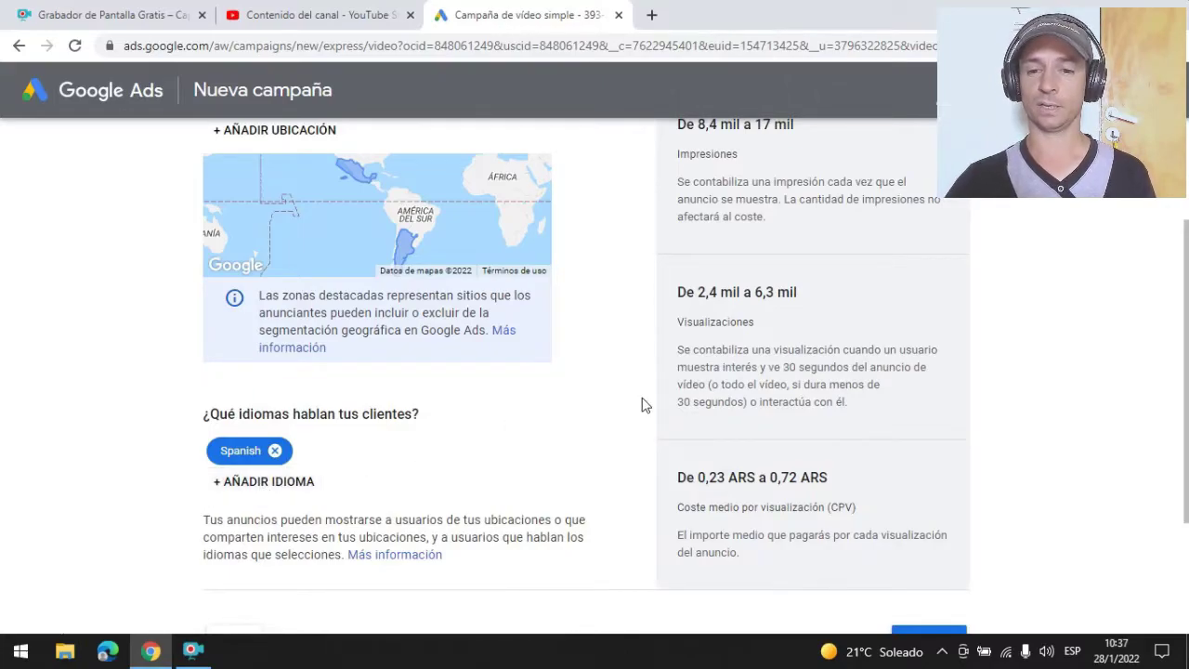
scroll(974, 280, "down", 2)
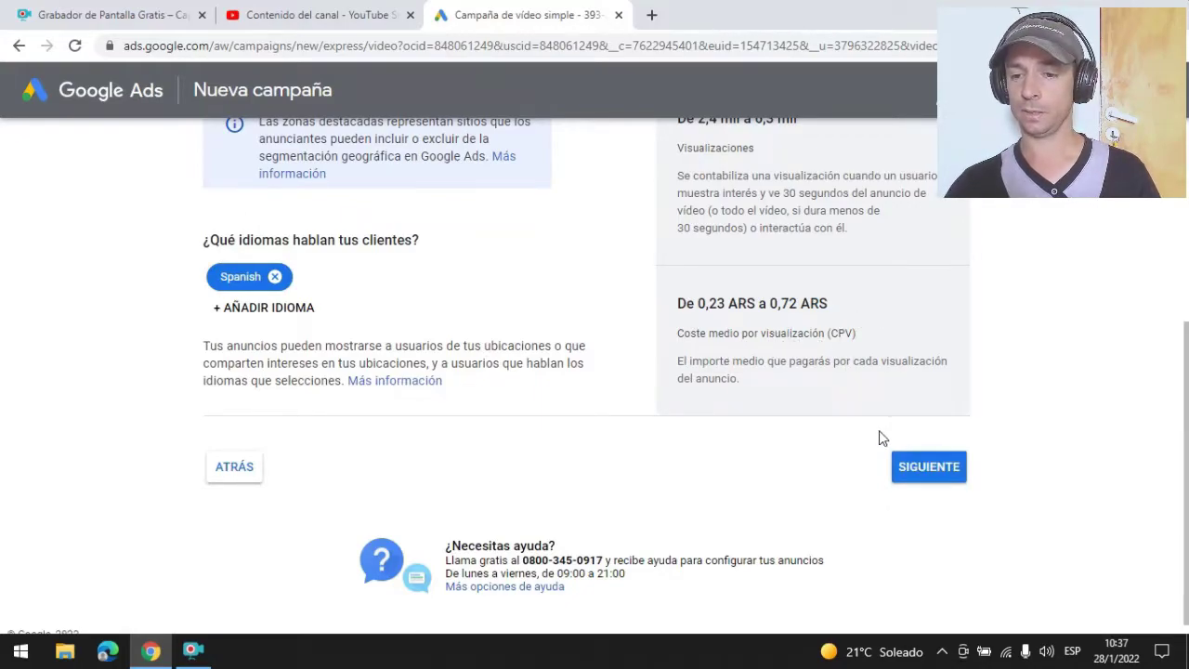
left_click(917, 472)
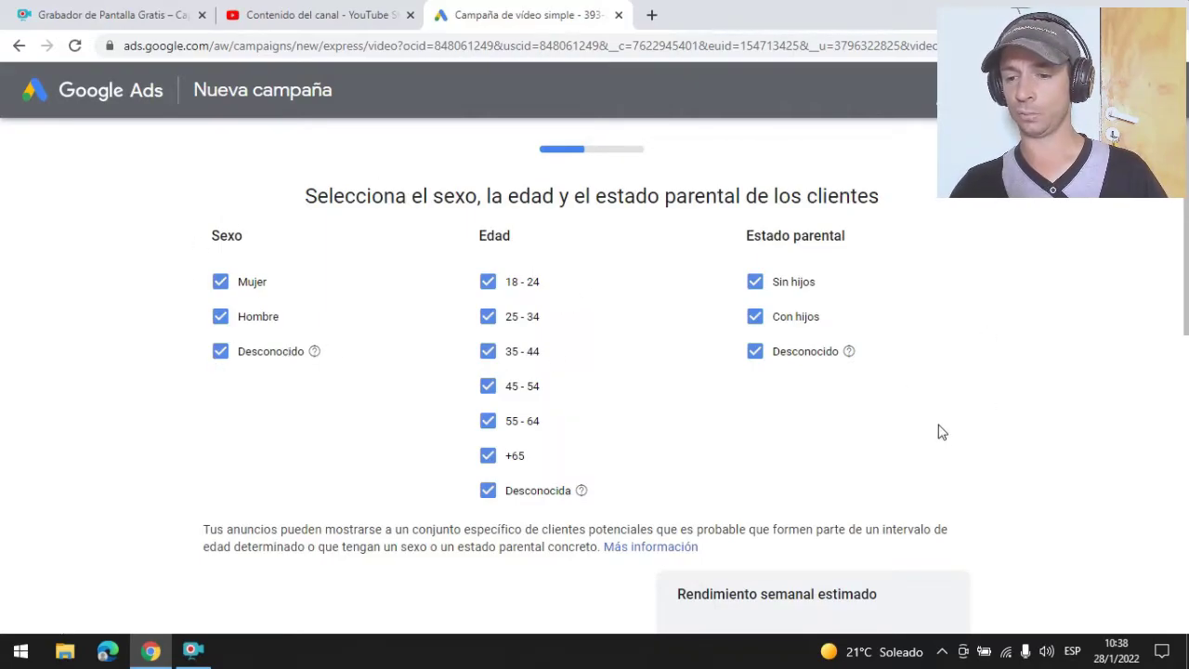
Keep every gender, age and parental status option selected and continue to the interests.
scroll(985, 358, "down", 1)
scroll(990, 363, "down", 2)
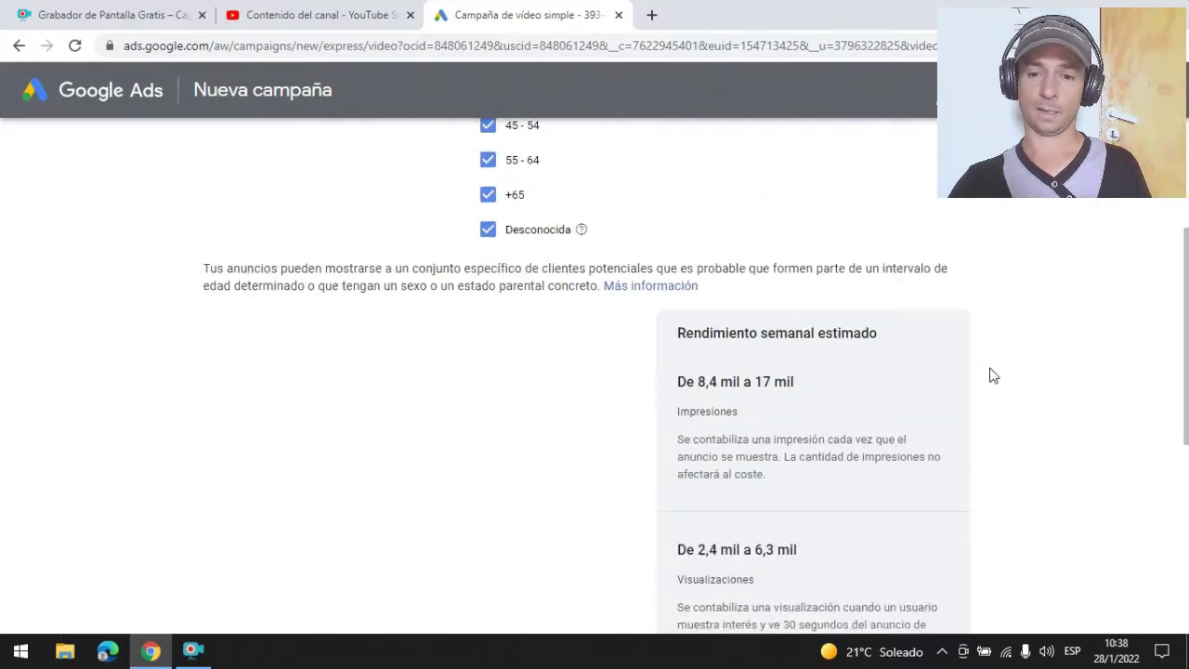
scroll(996, 374, "down", 2)
scroll(1002, 373, "down", 3)
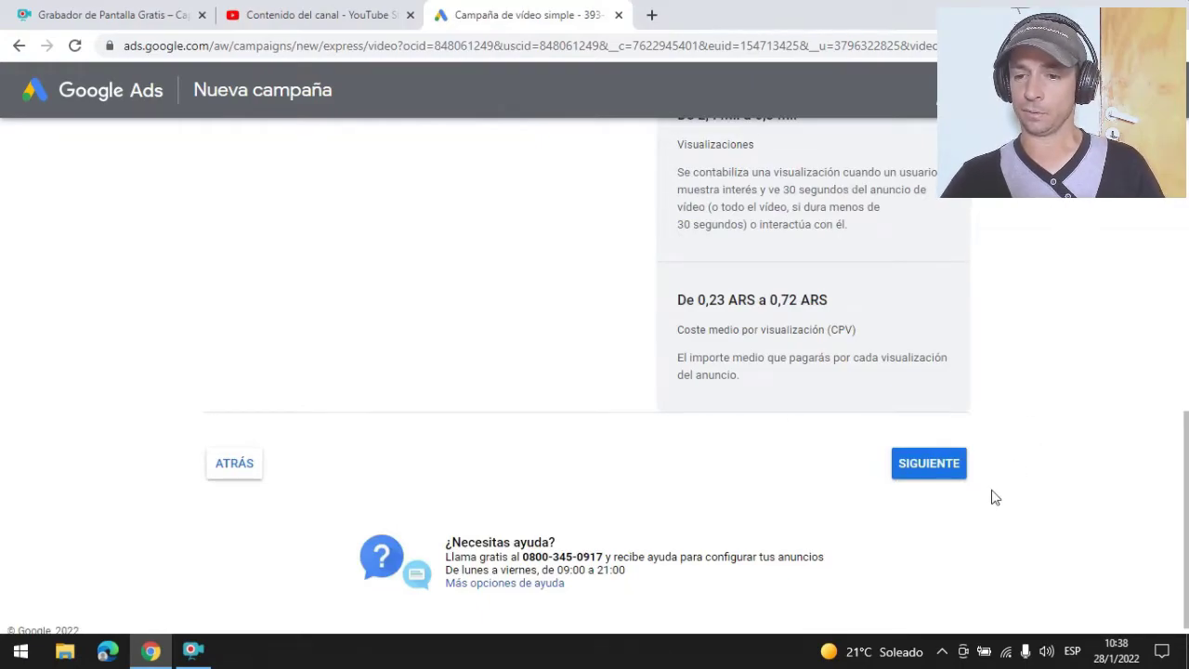
left_click(948, 465)
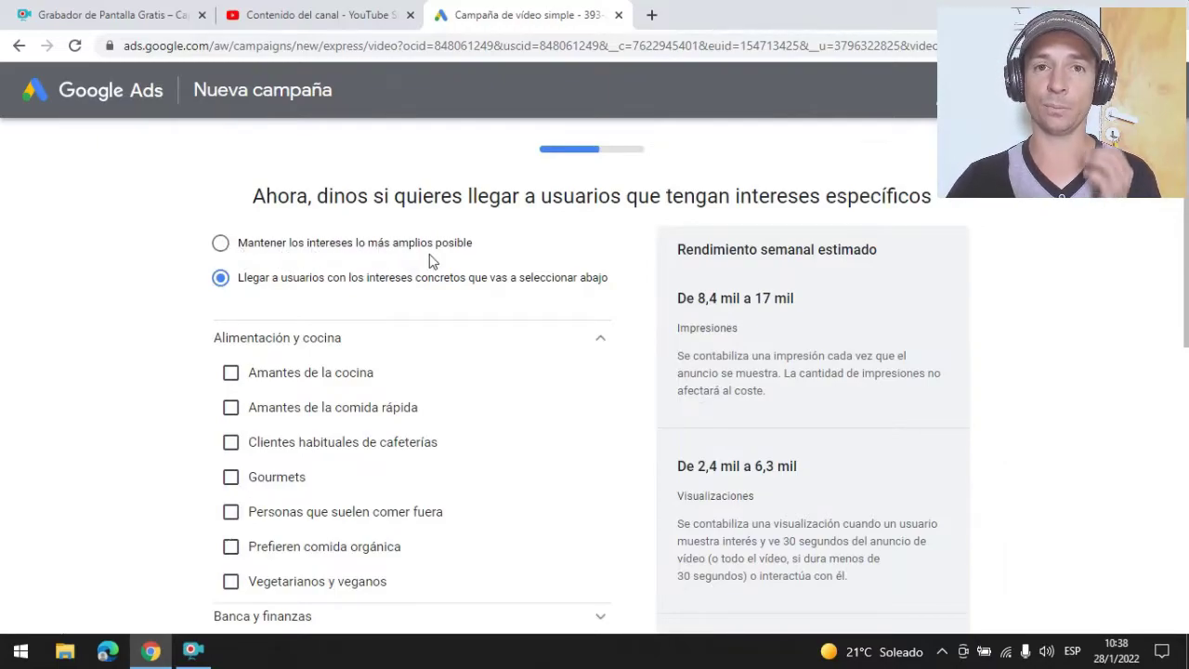
Set the targeting to keep interests as broad as possible and continue to the budget.
left_click(221, 245)
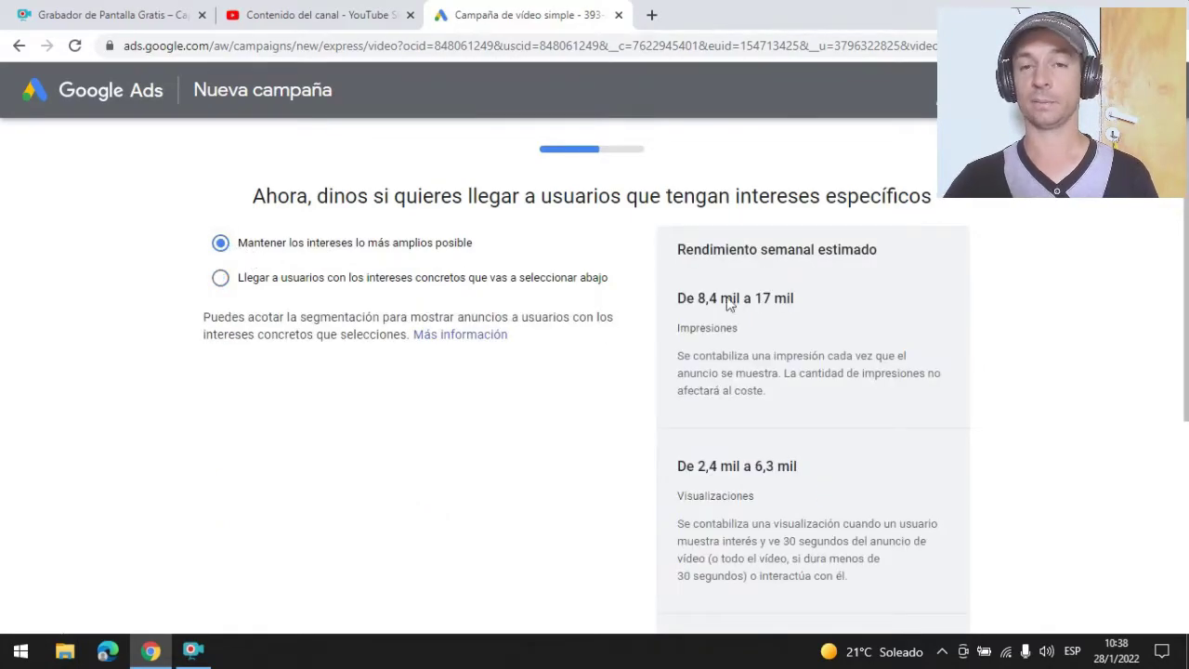
scroll(990, 285, "down", 3)
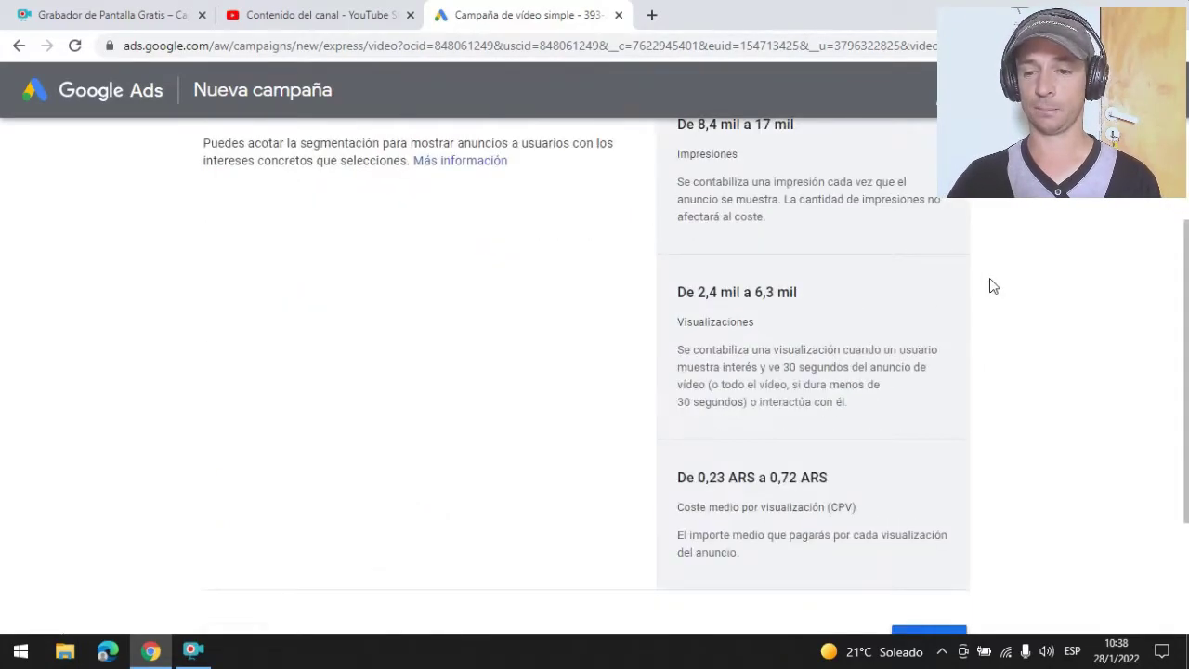
scroll(1004, 297, "down", 1)
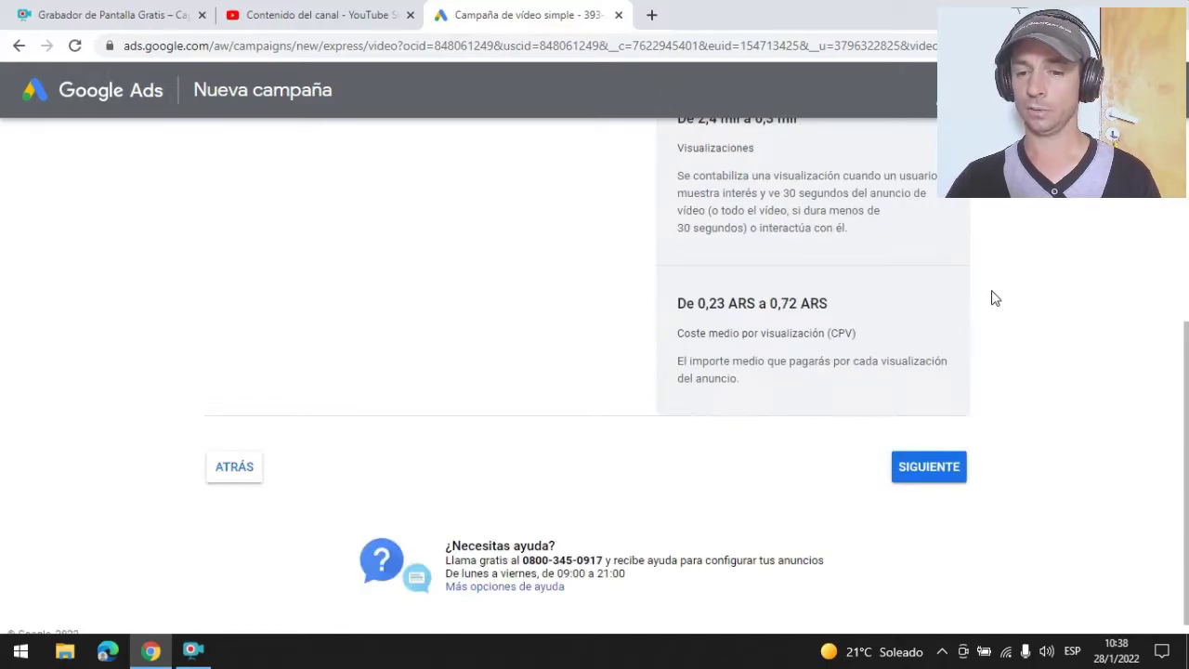
left_click(906, 474)
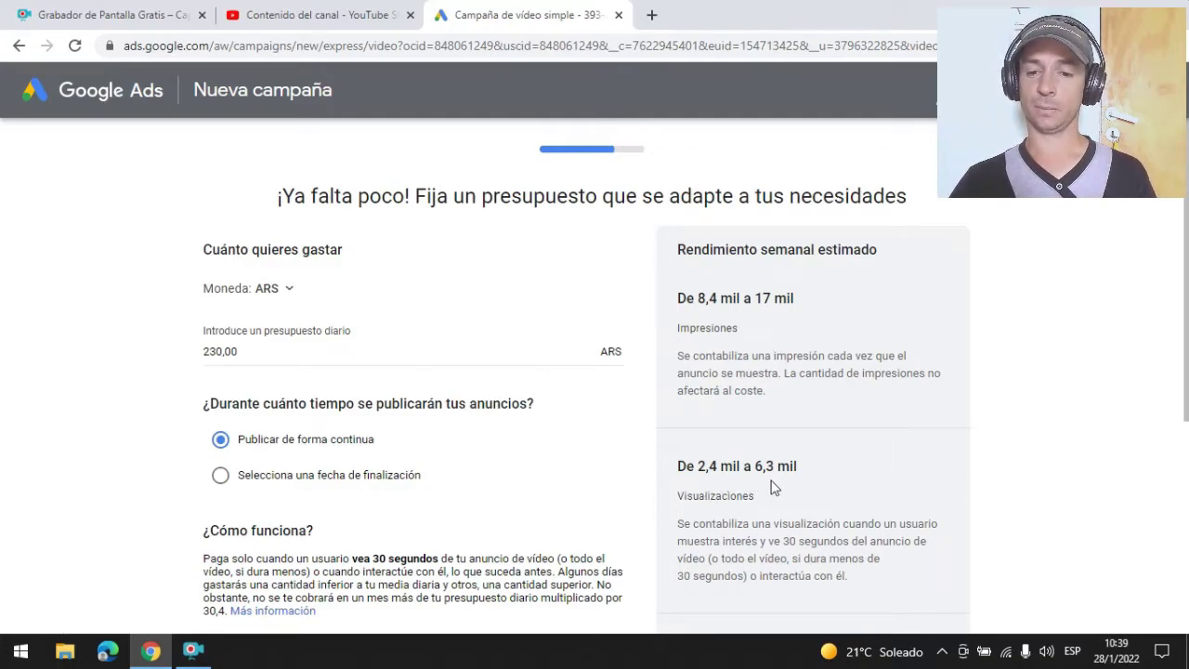
Give the campaign an end date of 11 feb 2022 and continue to the campaign review.
scroll(863, 443, "down", 2)
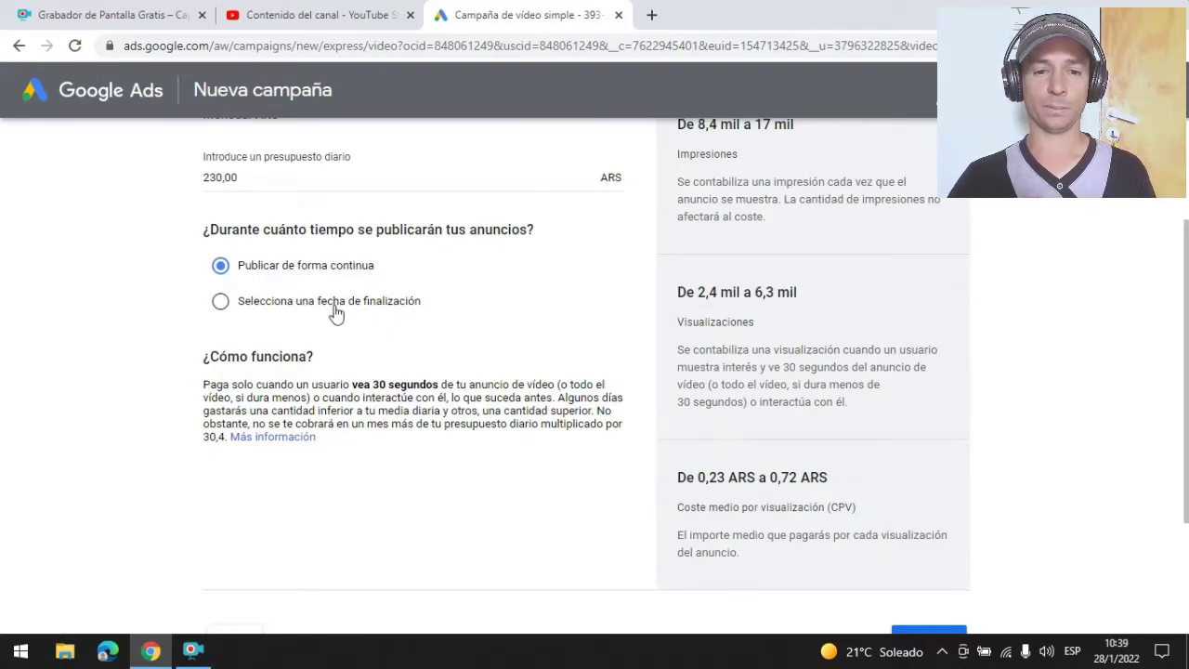
left_click(223, 306)
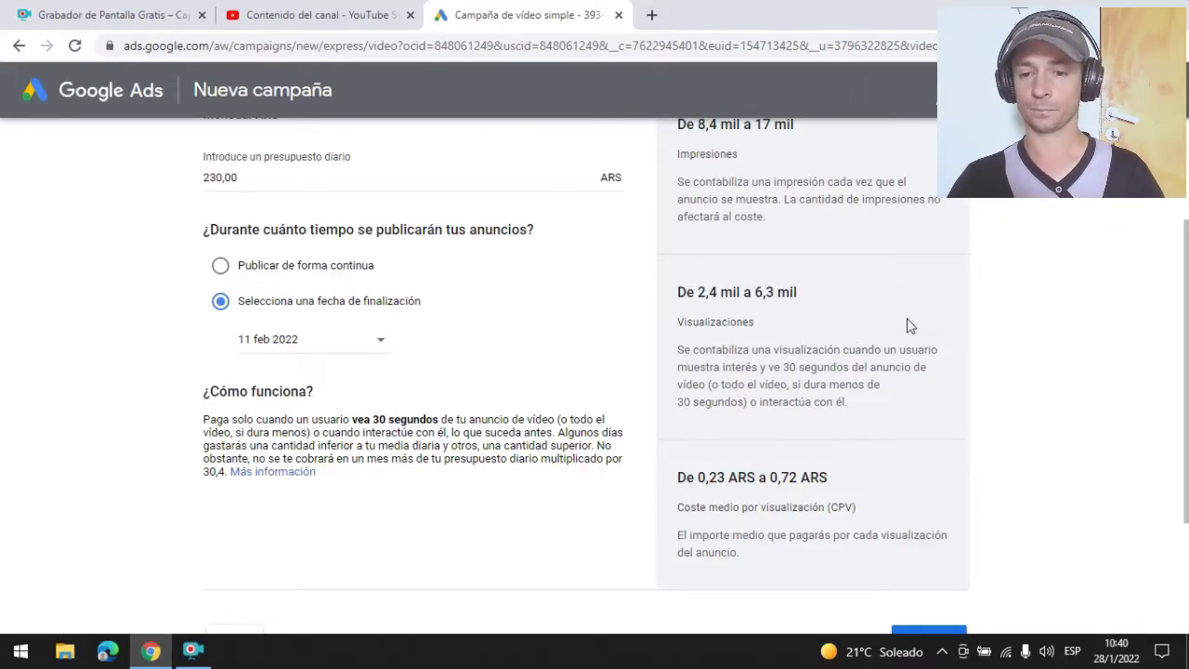
scroll(990, 297, "down", 2)
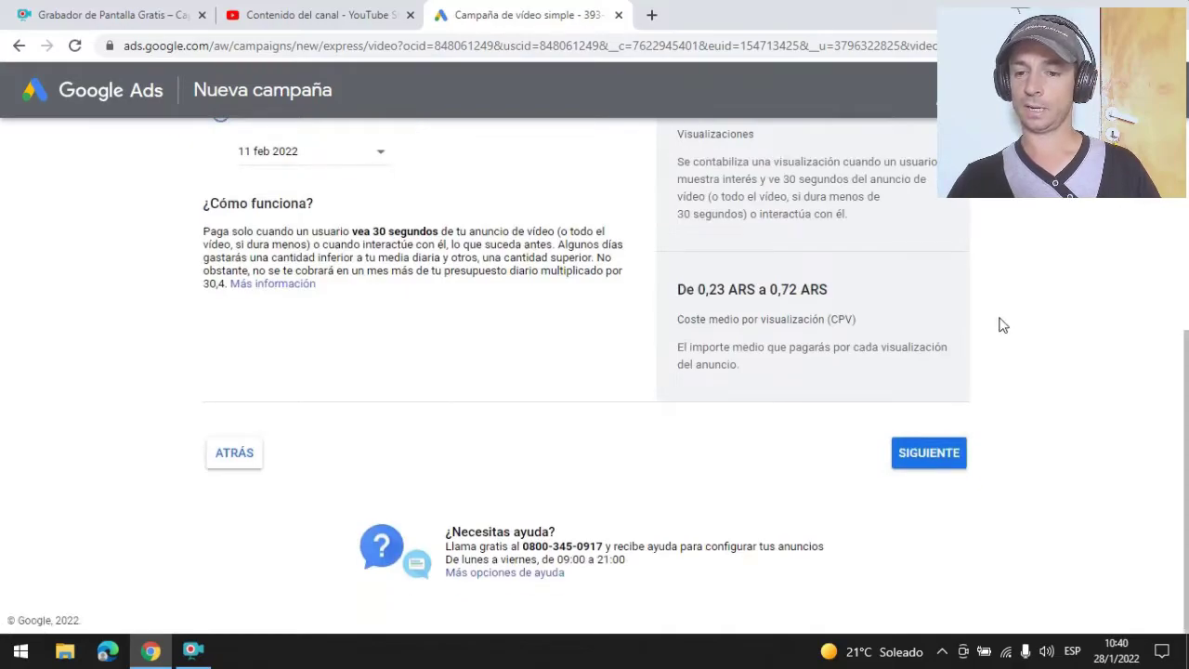
left_click(919, 452)
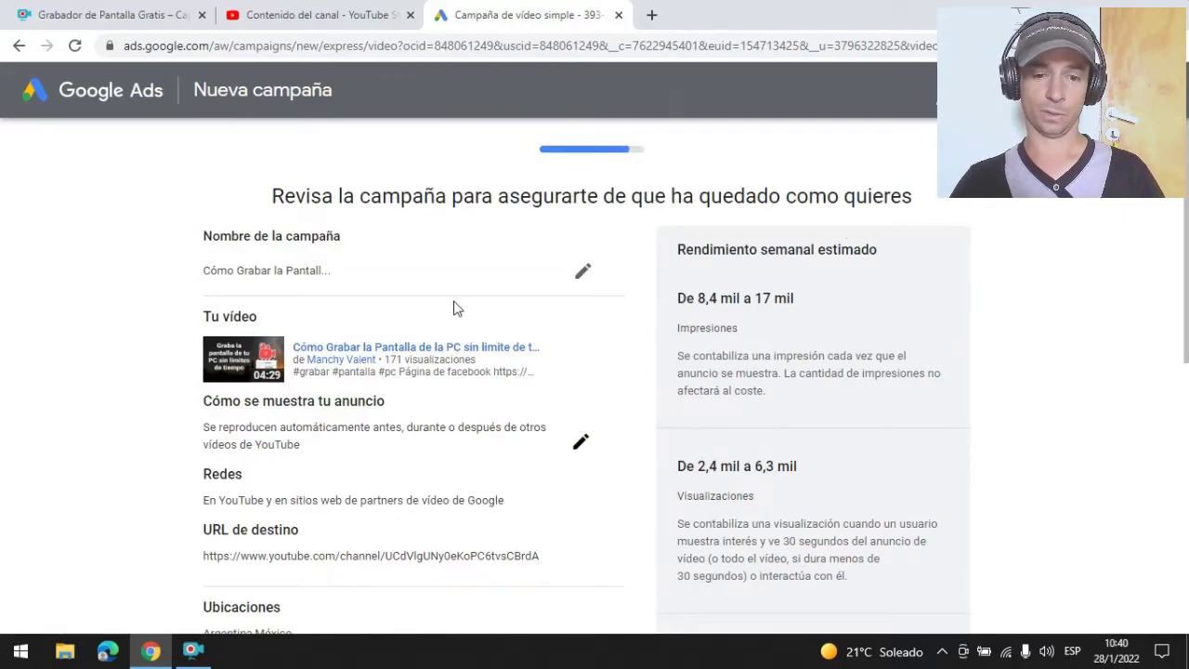
Review the campaign summary from the video down to the daily budget and proceed to the payment details.
scroll(473, 307, "down", 1)
scroll(470, 311, "down", 1)
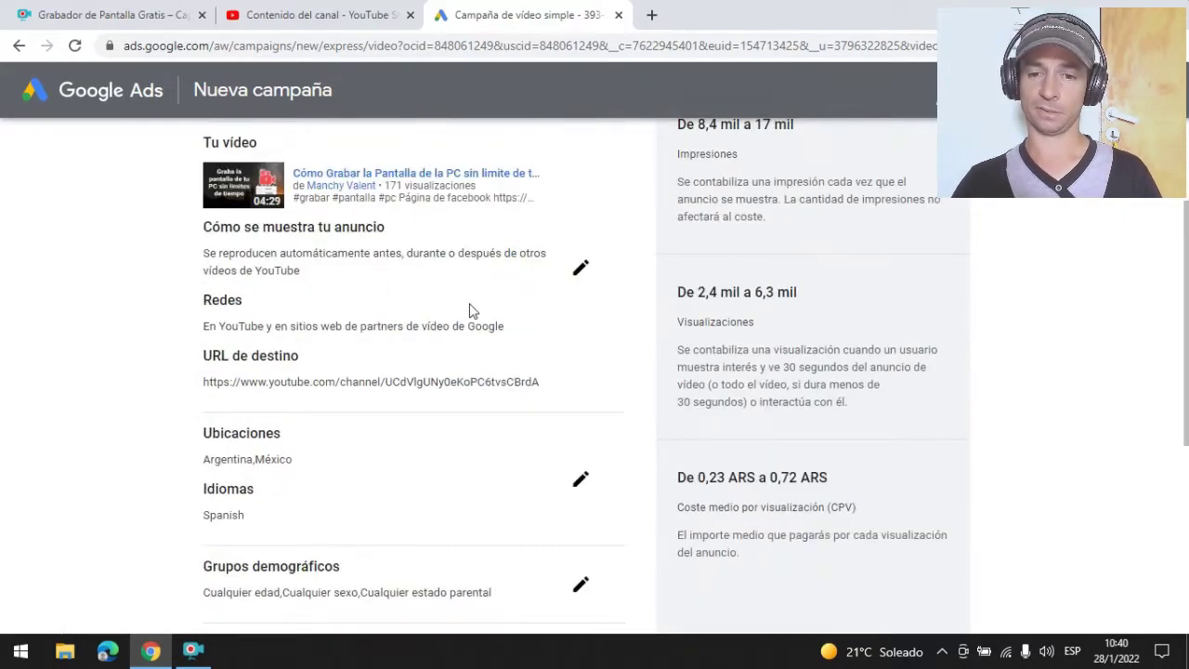
scroll(472, 315, "down", 2)
scroll(474, 316, "down", 3)
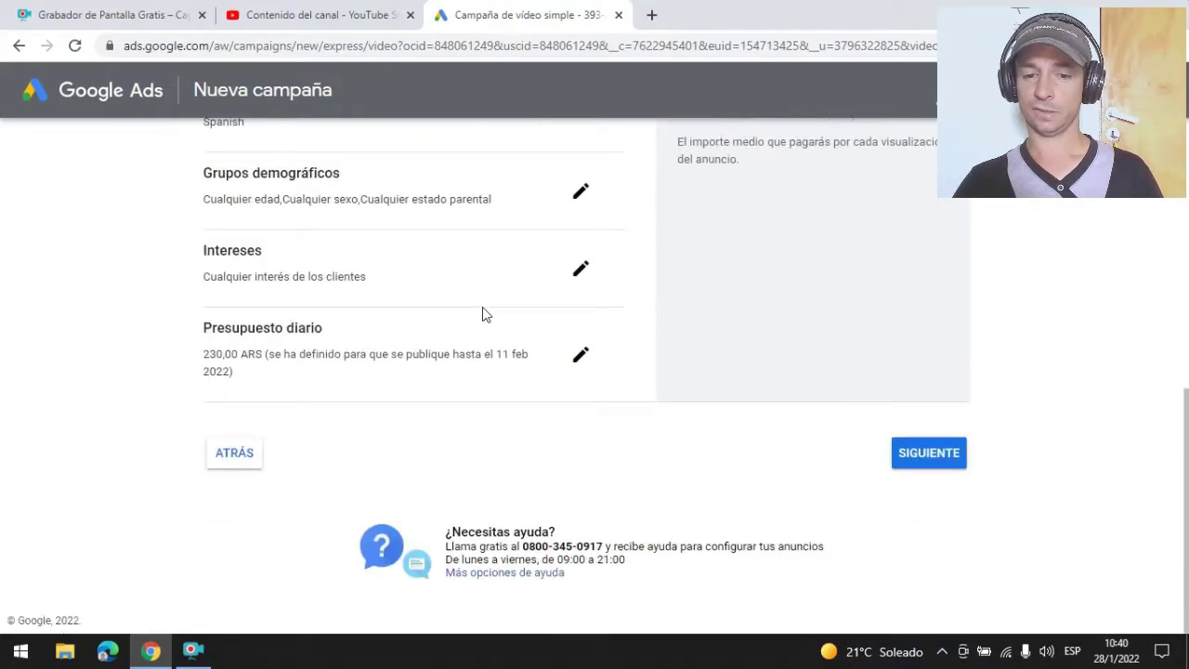
left_click(909, 455)
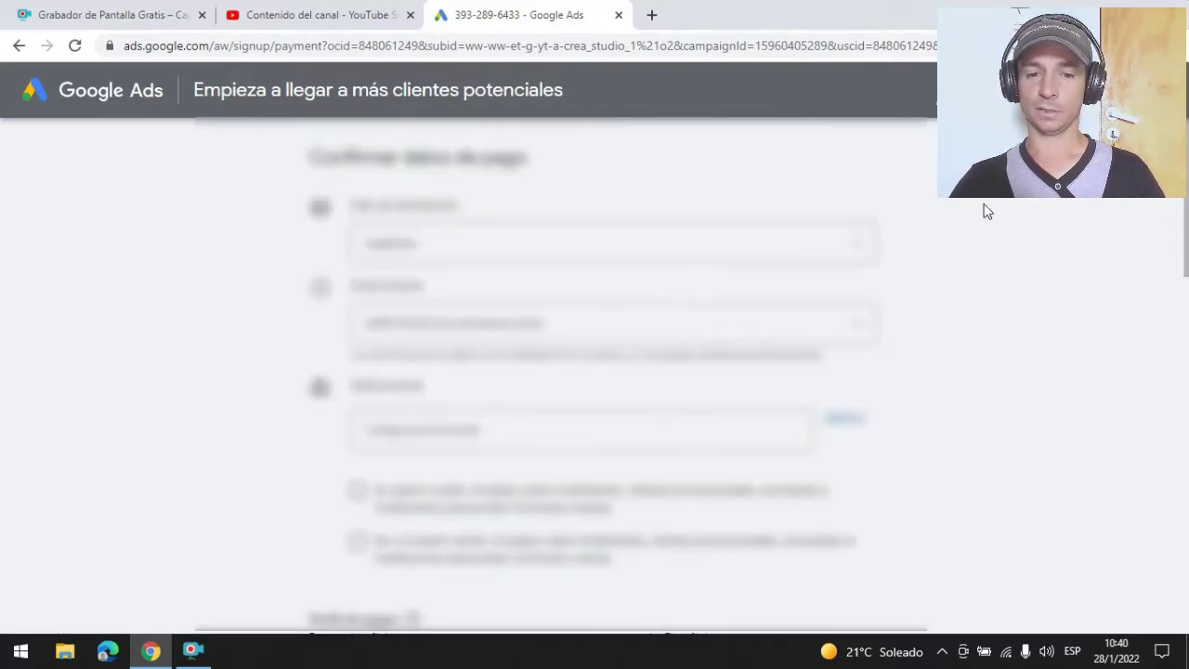
Show the available payment methods and accept the Google Ads terms and conditions.
scroll(990, 215, "down", 3)
scroll(993, 214, "down", 5)
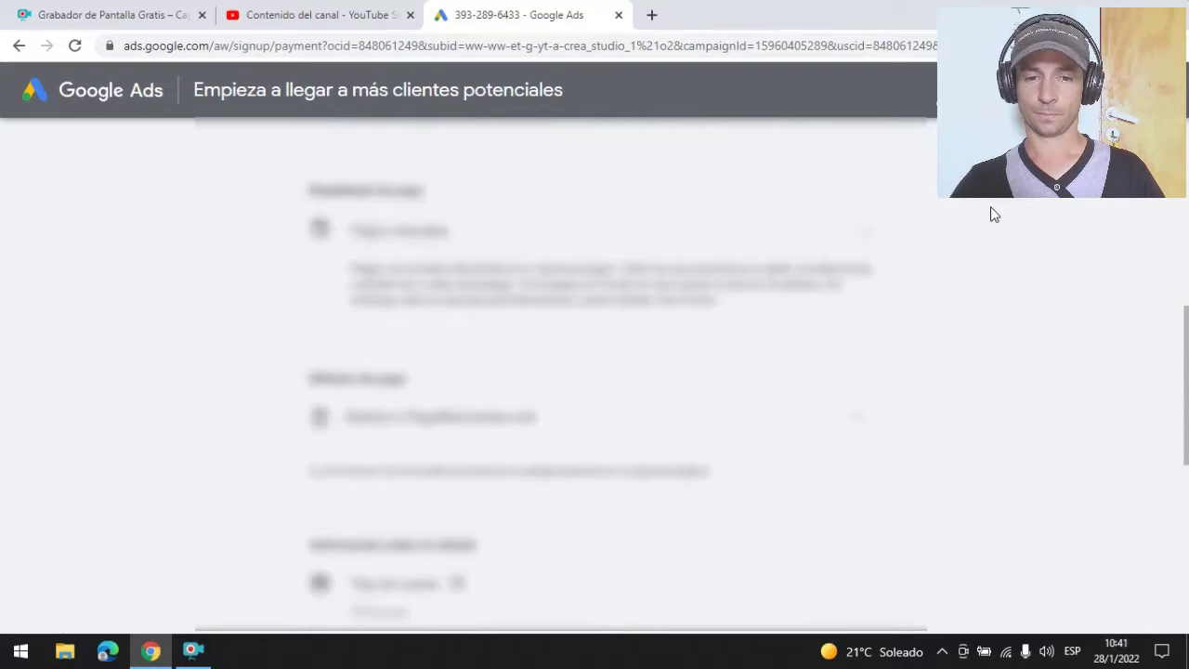
scroll(991, 213, "down", 1)
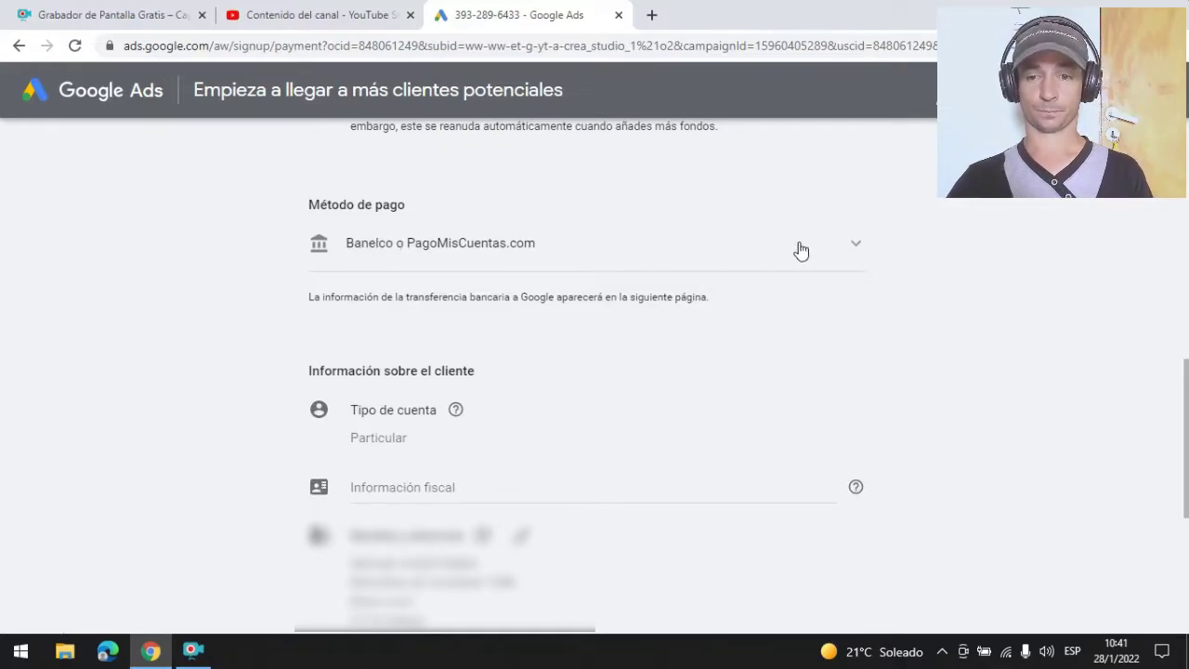
left_click(829, 255)
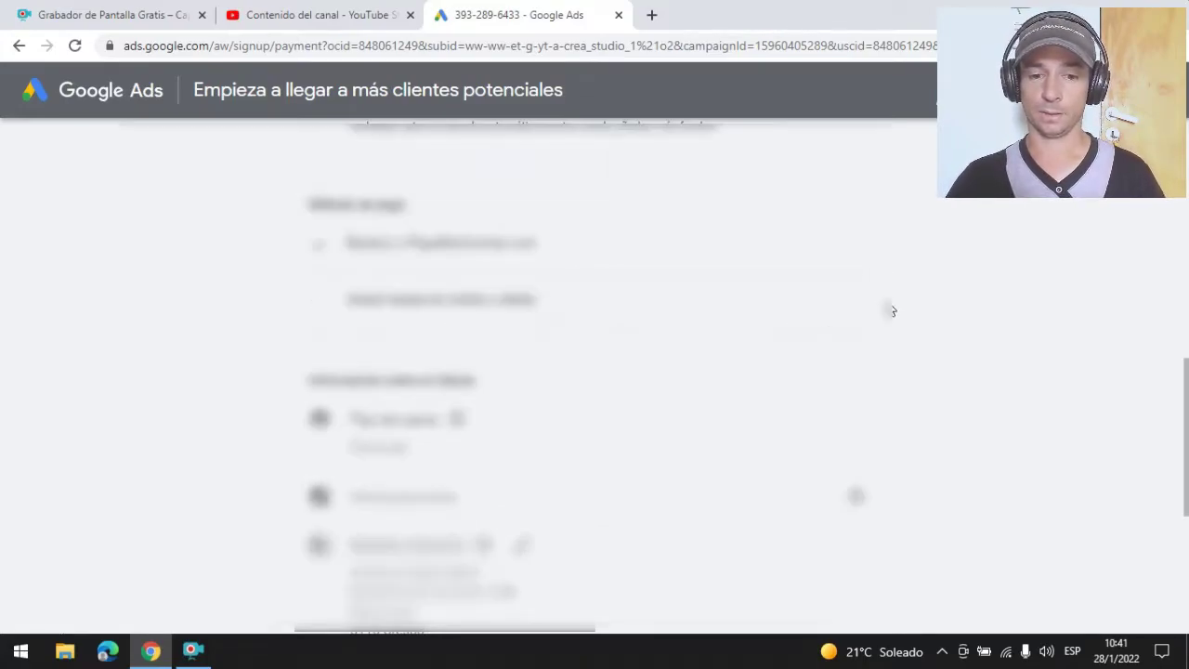
scroll(894, 314, "down", 5)
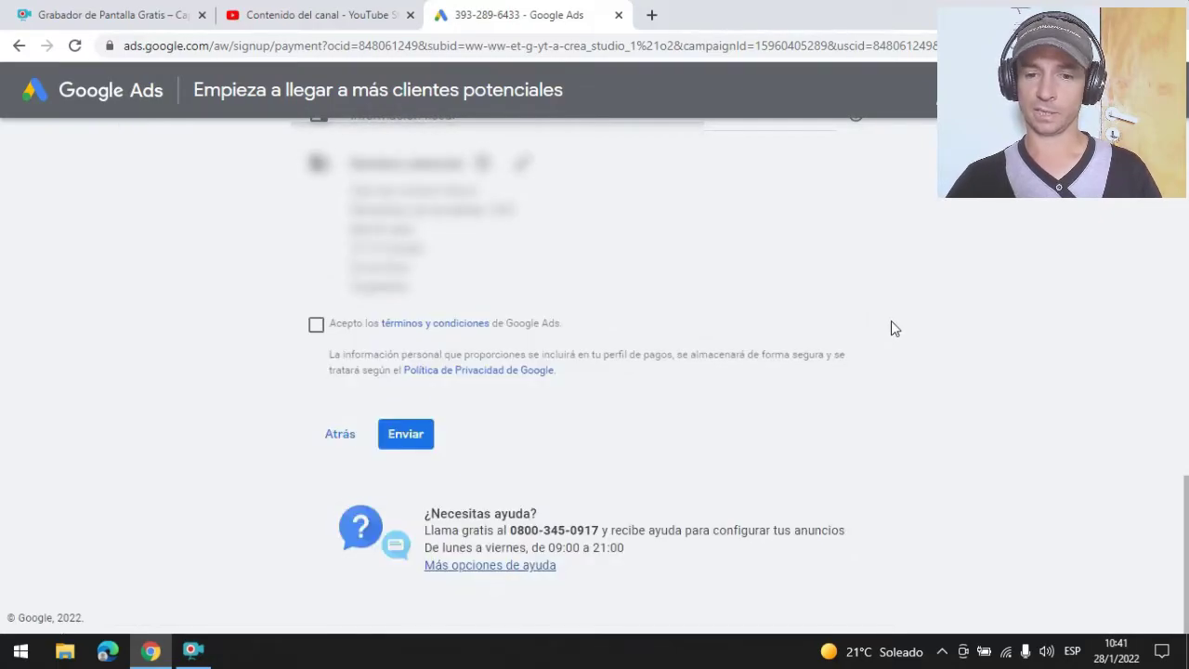
left_click(317, 327)
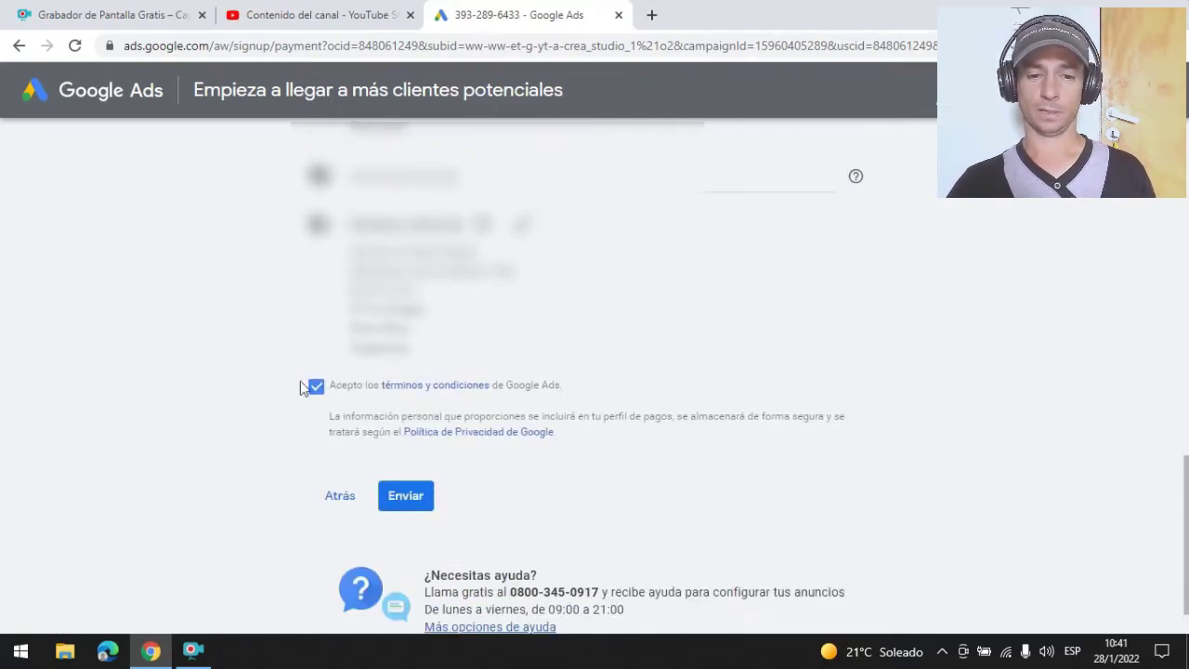